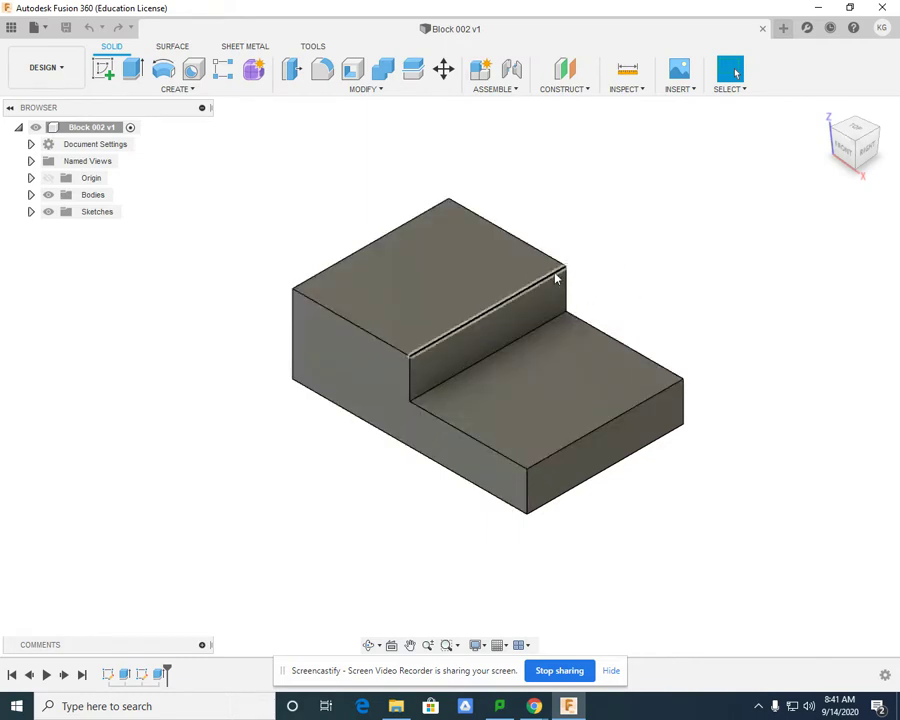
Bring up the context menu for Sketch2 in Block 002's timeline
{"action": "right_click", "coordinate": [143, 676]}
{"action": "left_click", "coordinate": [177, 529]}
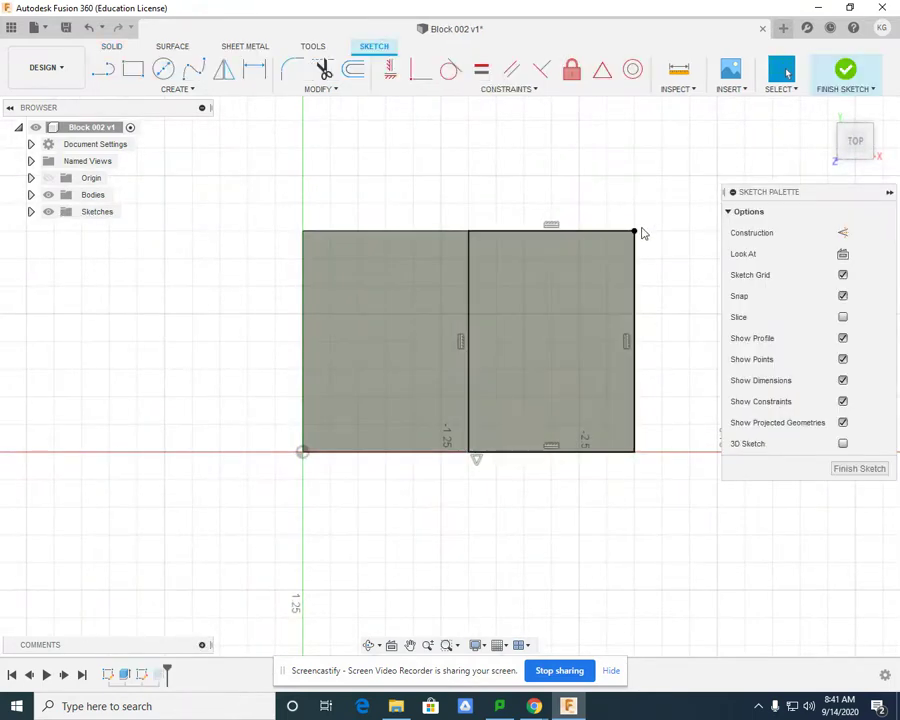
{"action": "left_click", "coordinate": [634, 231]}
{"action": "left_click", "coordinate": [845, 70]}
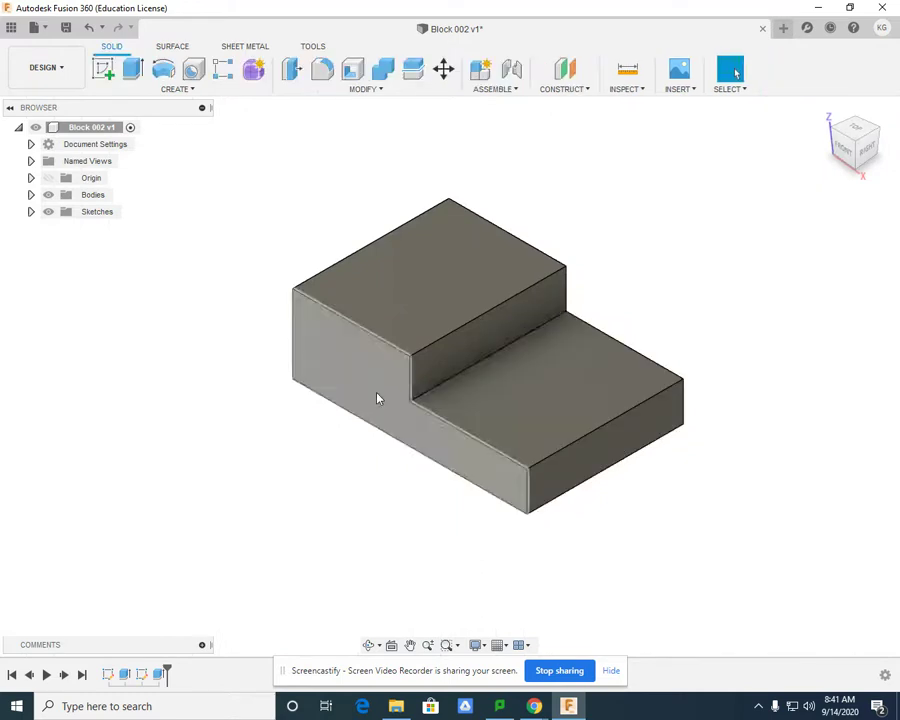
{"action": "left_click", "coordinate": [40, 30]}
Open the most recent Block 001 design from the MY COURSE FILES project
{"action": "left_click", "coordinate": [52, 126]}
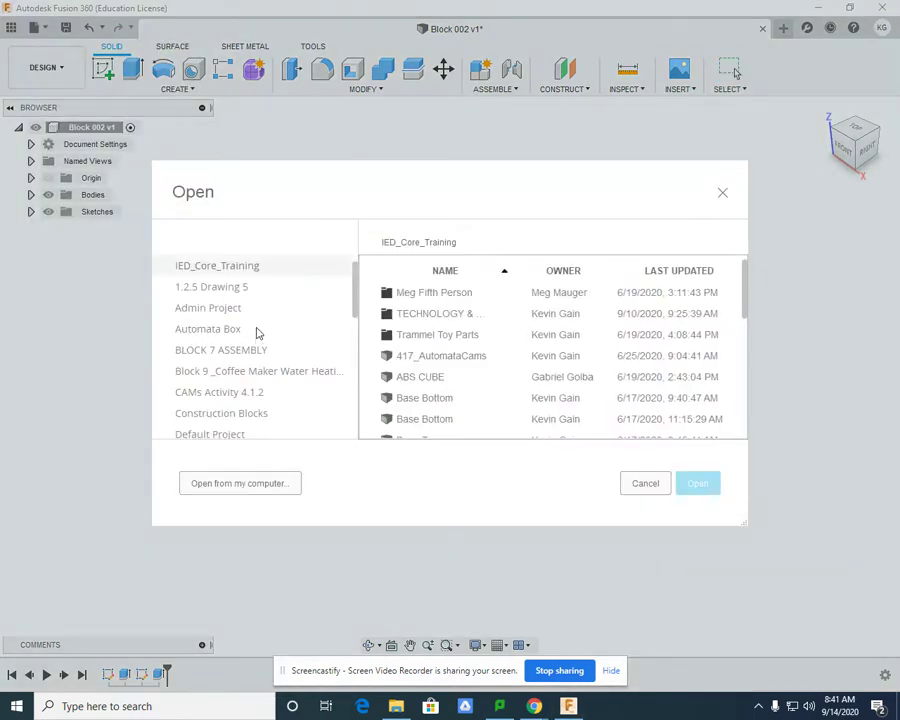
{"action": "mouse_move", "coordinate": [356, 282]}
{"action": "left_mouse_down"}
{"action": "mouse_move", "coordinate": [341, 392]}
{"action": "mouse_move", "coordinate": [343, 327]}
{"action": "left_mouse_up"}
{"action": "left_click", "coordinate": [243, 372]}
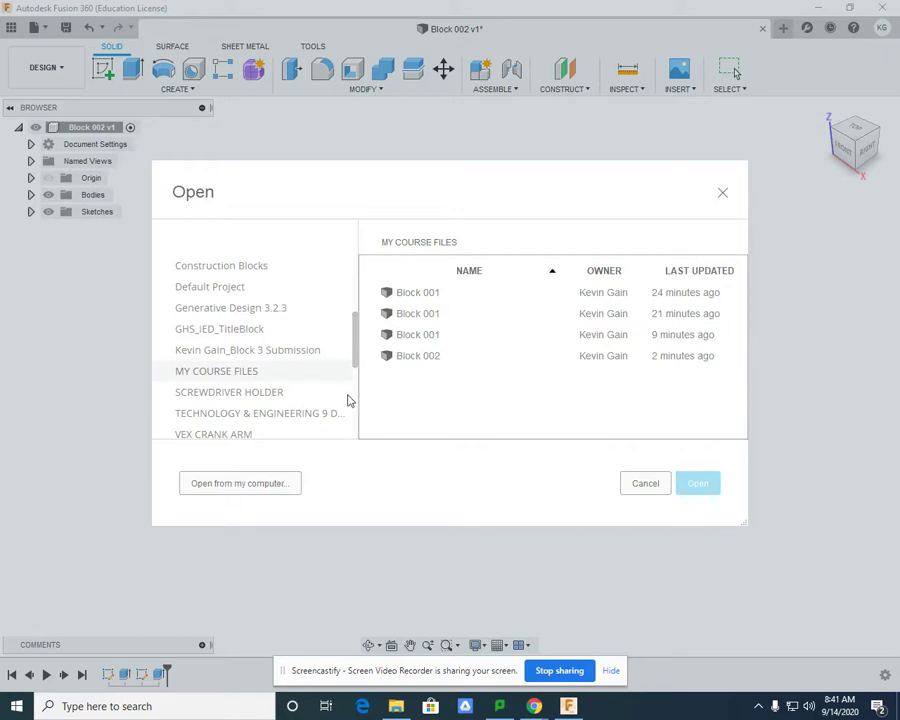
{"action": "left_click", "coordinate": [440, 335]}
{"action": "left_click", "coordinate": [709, 486]}
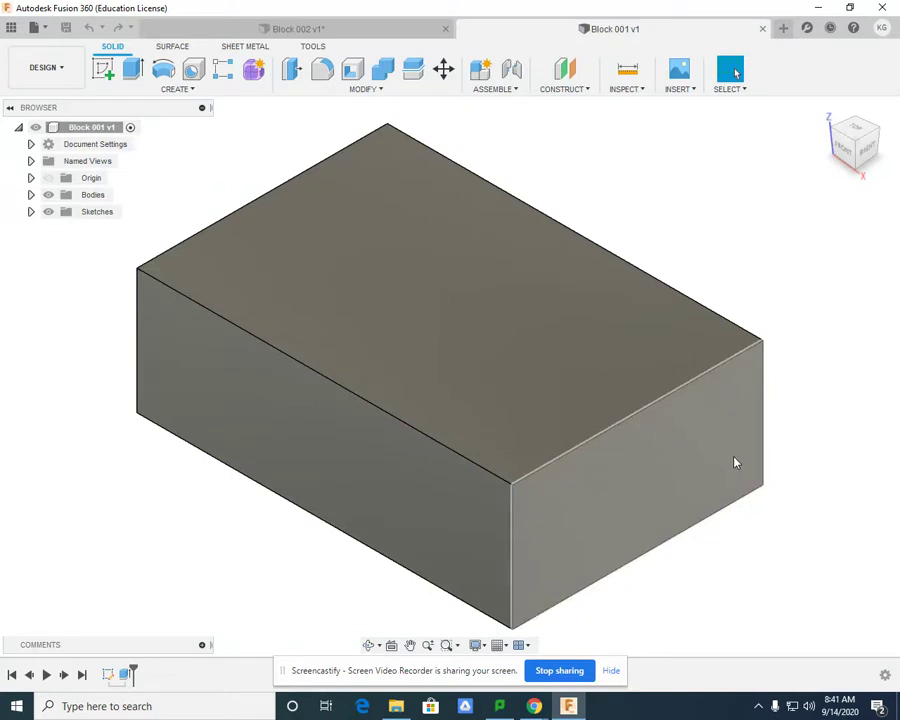
Centre the Block 001 box in the view and start a new sketch
{"action": "scroll", "coordinate": [736, 462], "scroll_direction": "down", "scroll_amount": 2}
{"action": "scroll", "coordinate": [820, 432], "scroll_direction": "down", "scroll_amount": 1}
{"action": "middle_click_drag", "start_coordinate": [822, 428], "coordinate": [715, 401]}
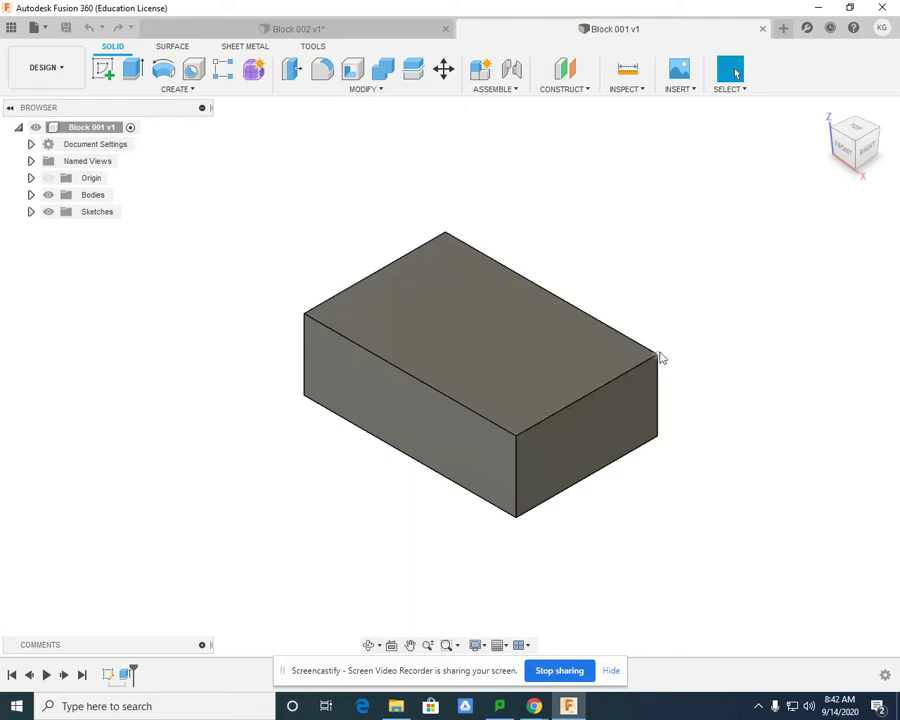
{"action": "left_click", "coordinate": [105, 69]}
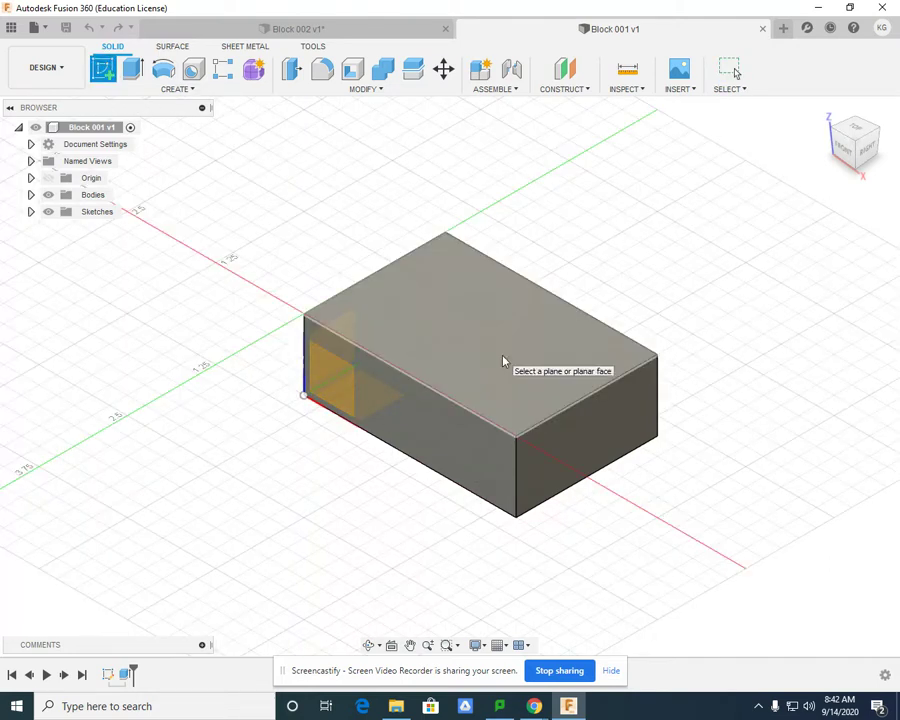
Sketch on the box's top face, starting a line at its top-right corner
{"action": "left_click", "coordinate": [503, 361]}
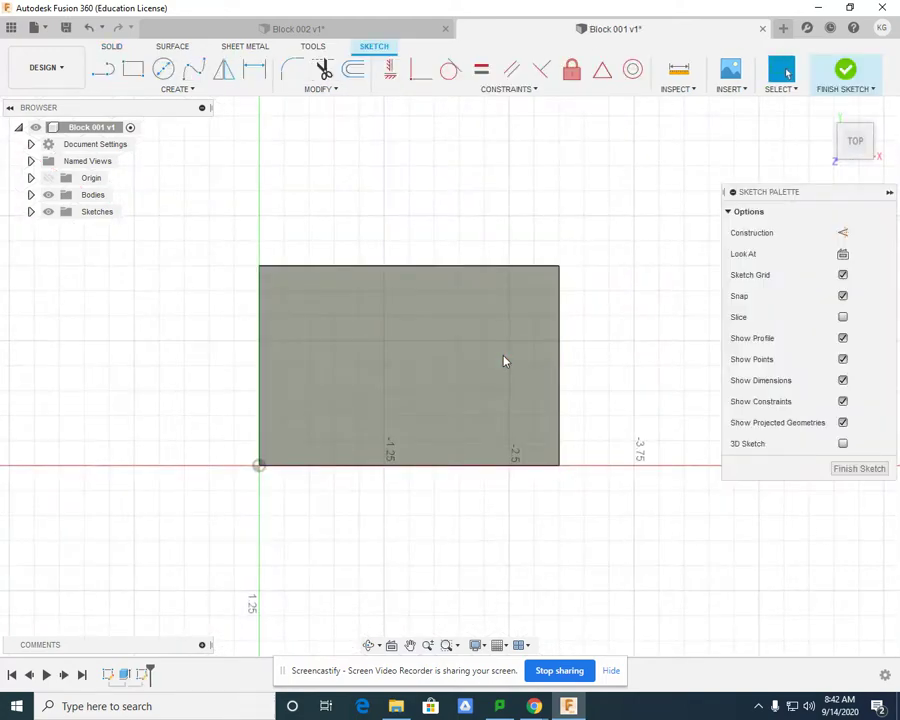
{"action": "left_click", "coordinate": [103, 69]}
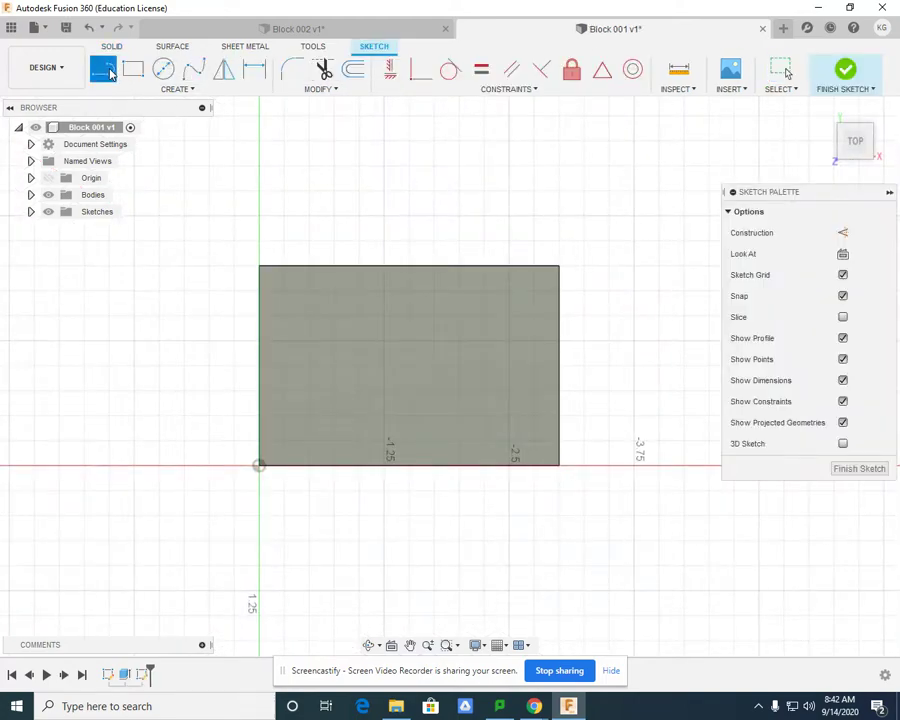
{"action": "left_click", "coordinate": [559, 266]}
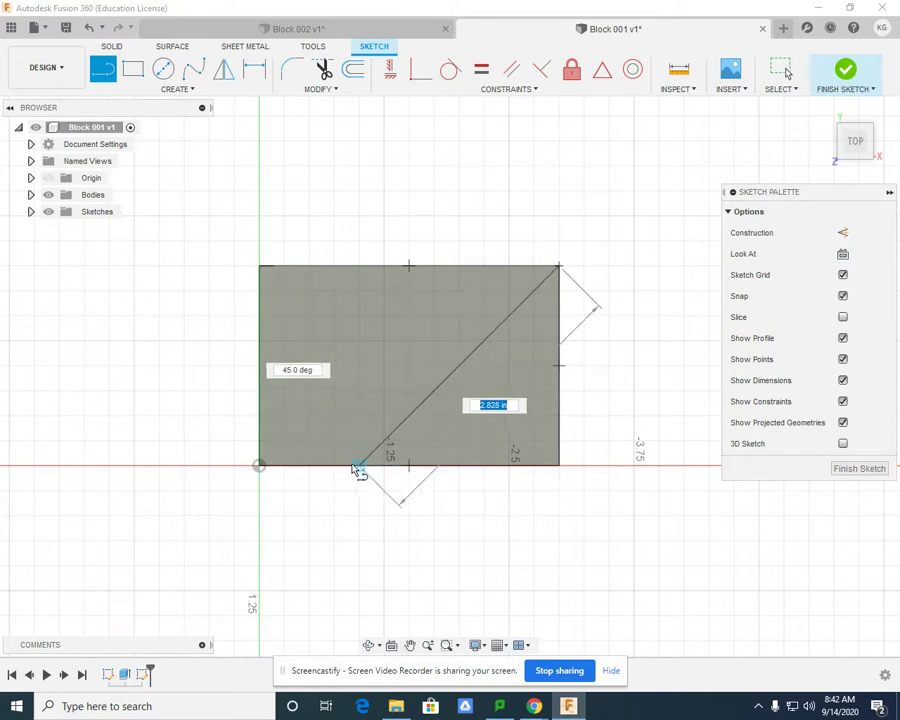
Draw a triangle from the top-right corner to the bottom edge, bottom-right corner, and back
{"action": "double_click", "coordinate": [345, 467]}
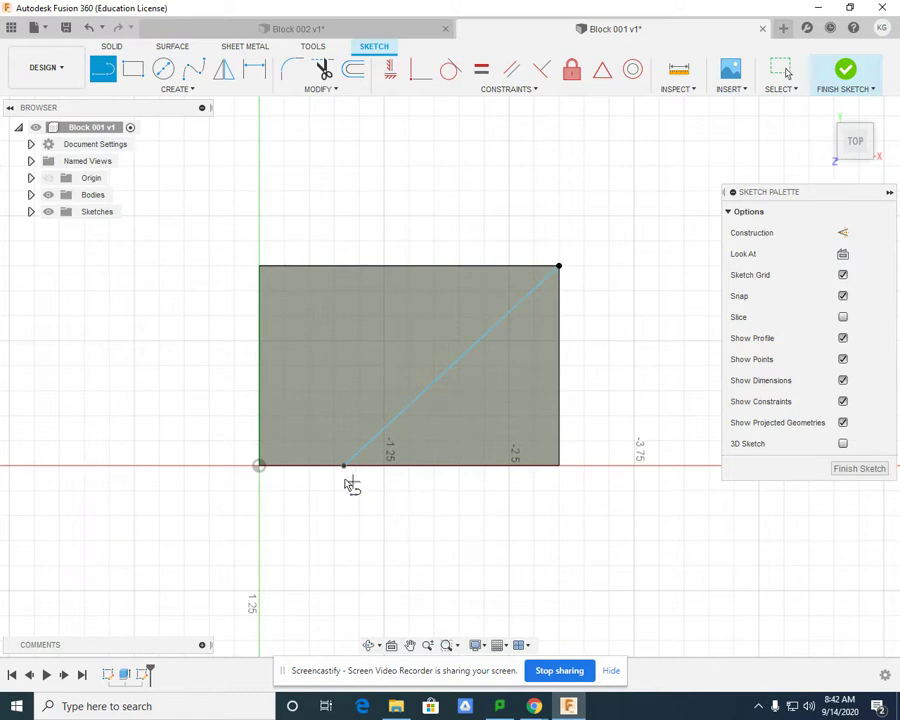
{"action": "left_click", "coordinate": [345, 467]}
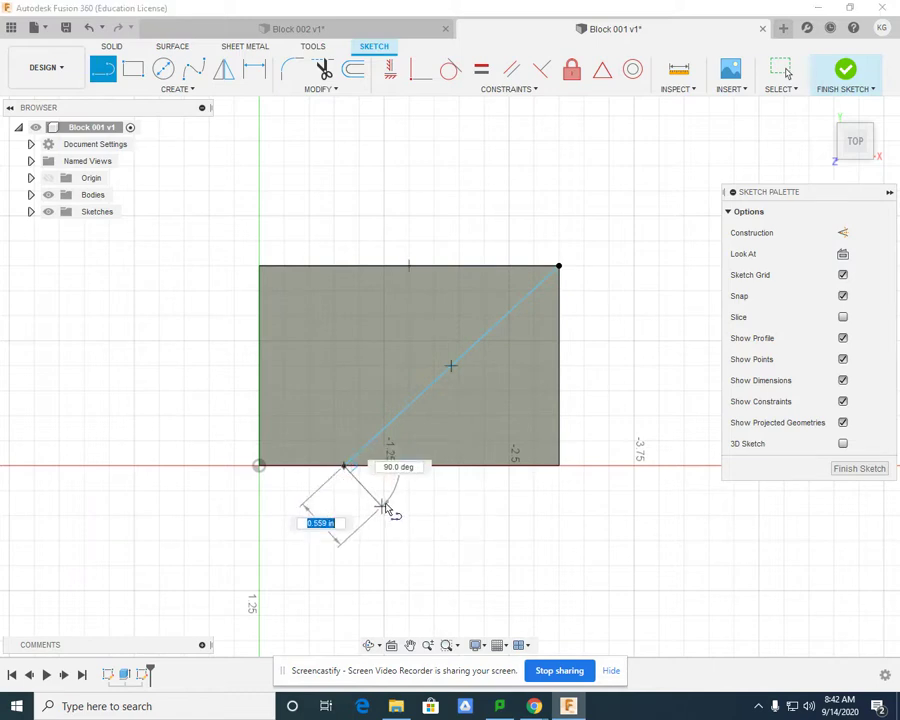
{"action": "double_click", "coordinate": [559, 465]}
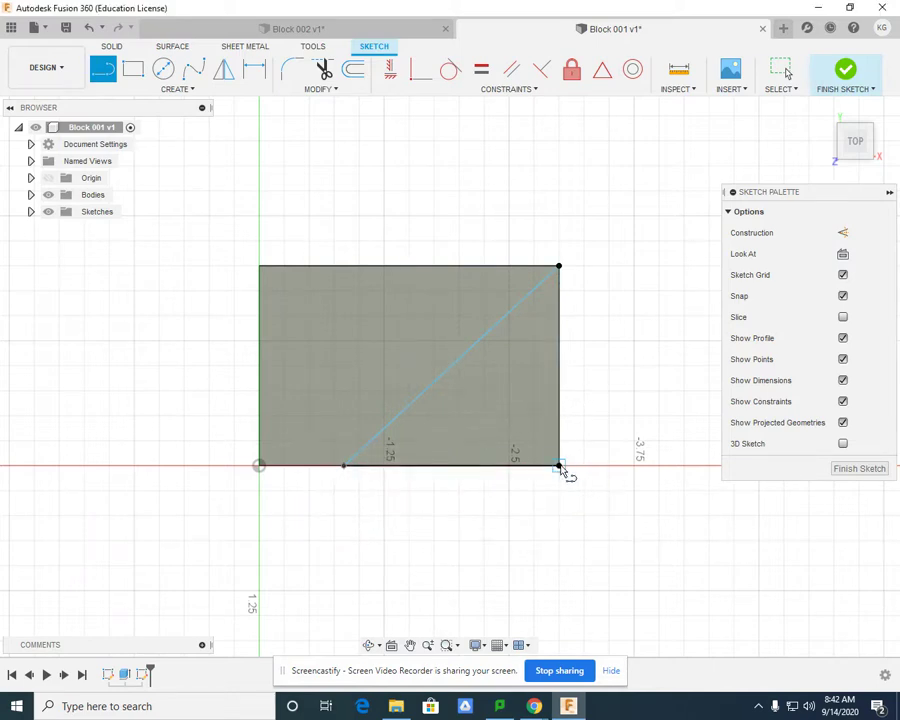
{"action": "left_click", "coordinate": [560, 466]}
{"action": "double_click", "coordinate": [559, 266]}
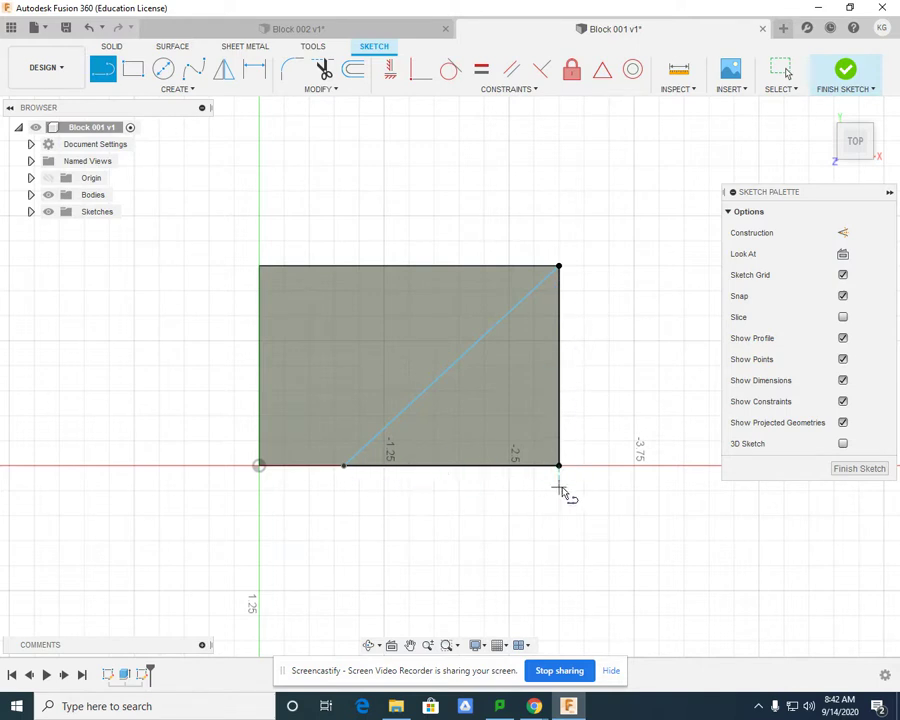
Dimension the diagonal at 45° to the top edge and finish the sketch
{"action": "left_click", "coordinate": [254, 72]}
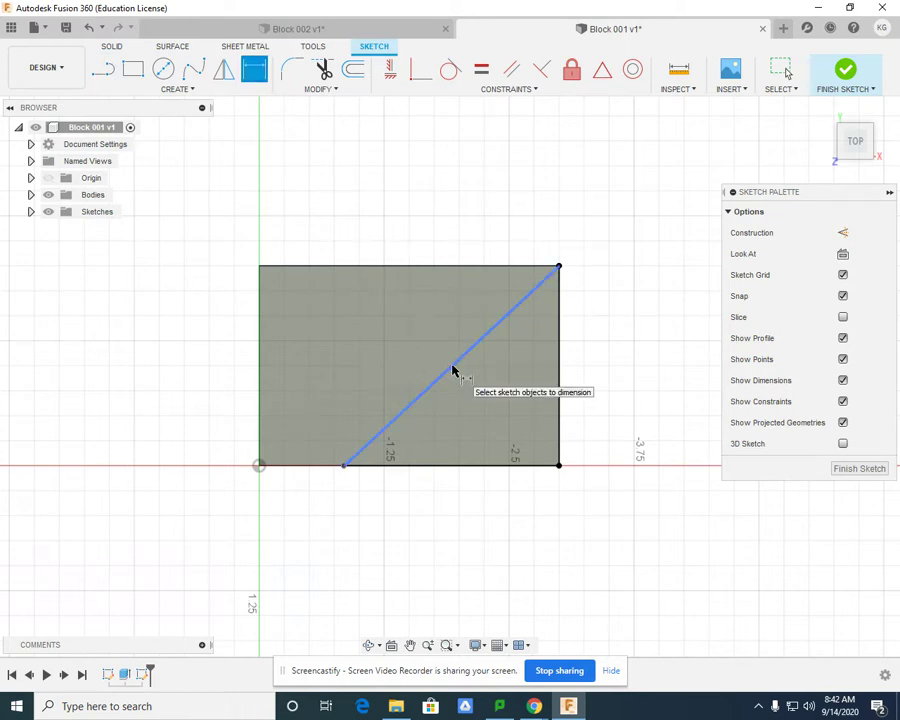
{"action": "left_click", "coordinate": [452, 370]}
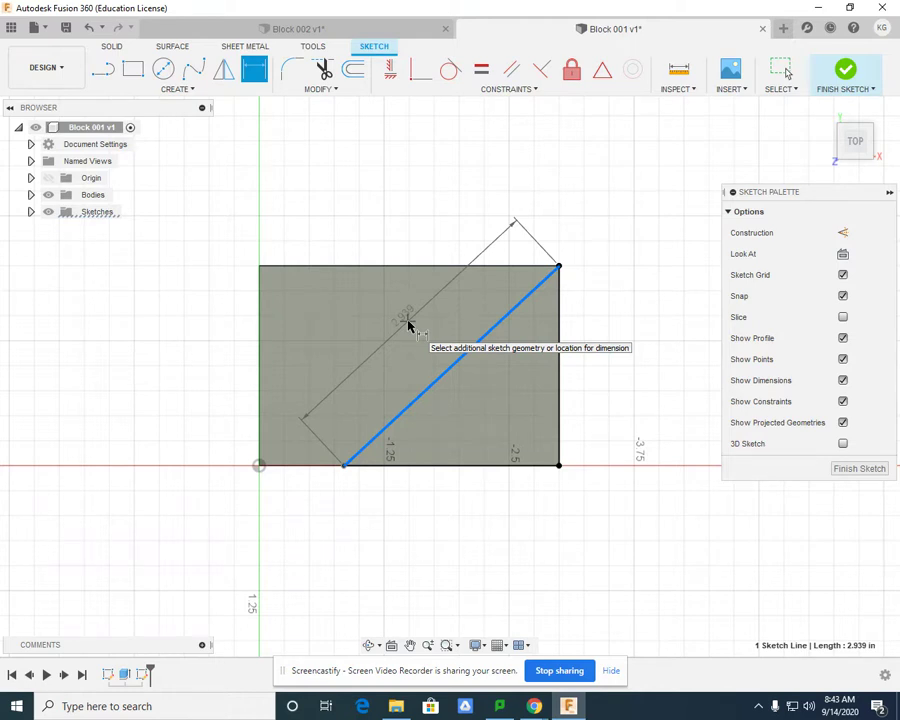
{"action": "left_click", "coordinate": [430, 267]}
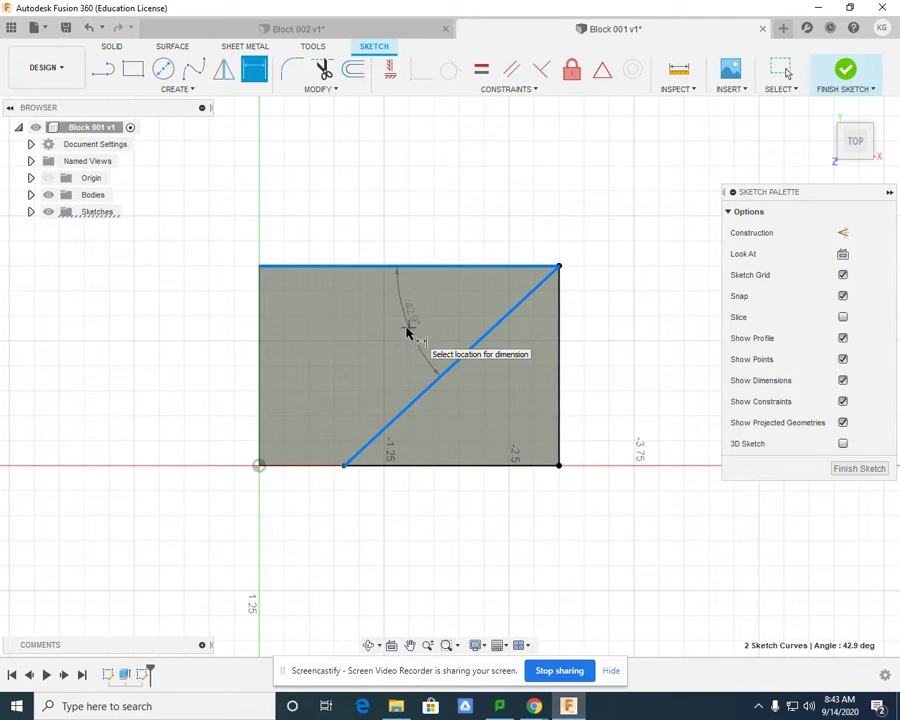
{"action": "left_click", "coordinate": [189, 406]}
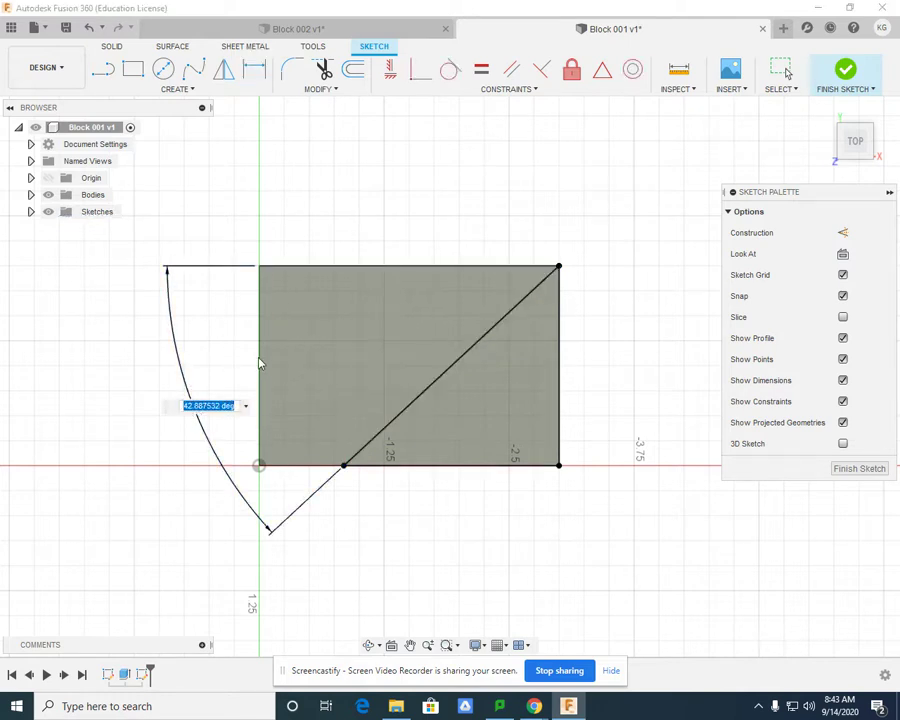
{"action": "type", "text": "4"}
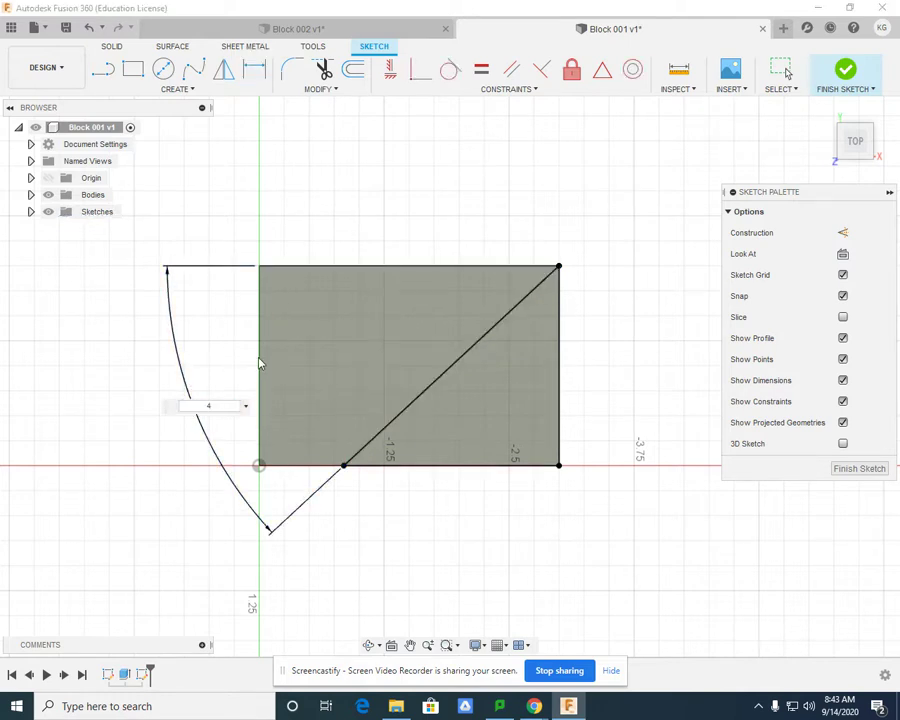
{"action": "type", "text": "5"}
{"action": "key", "text": "Return"}
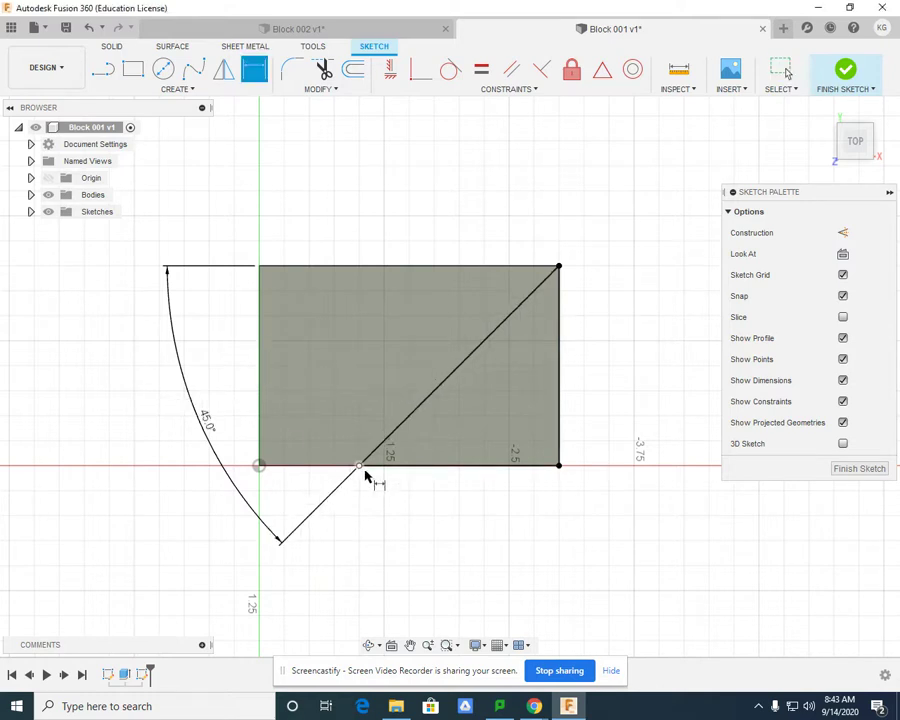
{"action": "left_click", "coordinate": [840, 85]}
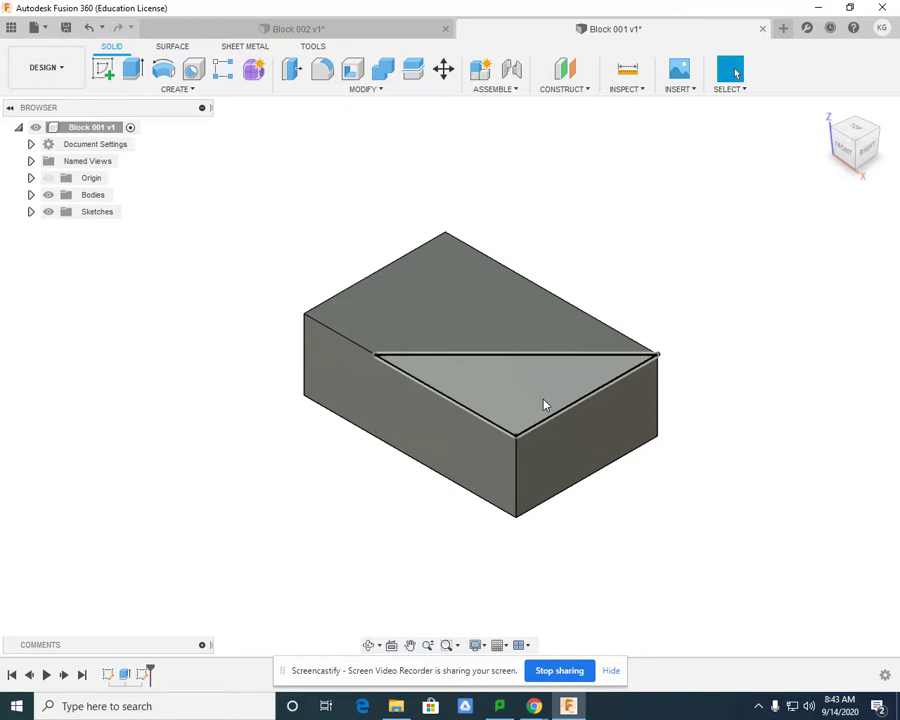
Start an Extrude from the finished triangle sketch
{"action": "left_click", "coordinate": [131, 73]}
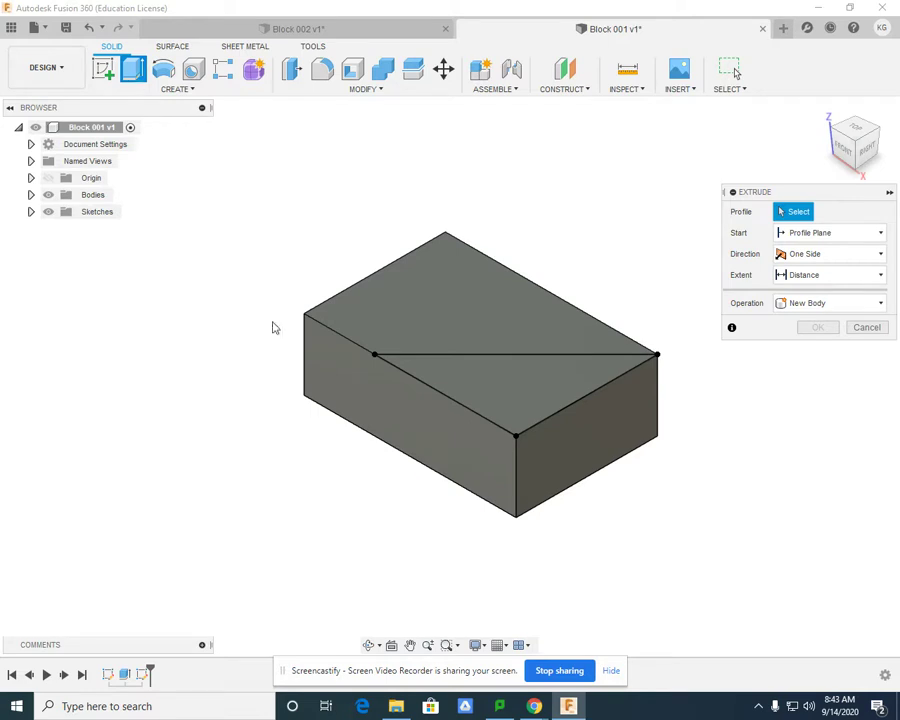
Cut the triangular profile 0.5 in down into the top of Block 001
{"action": "left_click", "coordinate": [494, 388]}
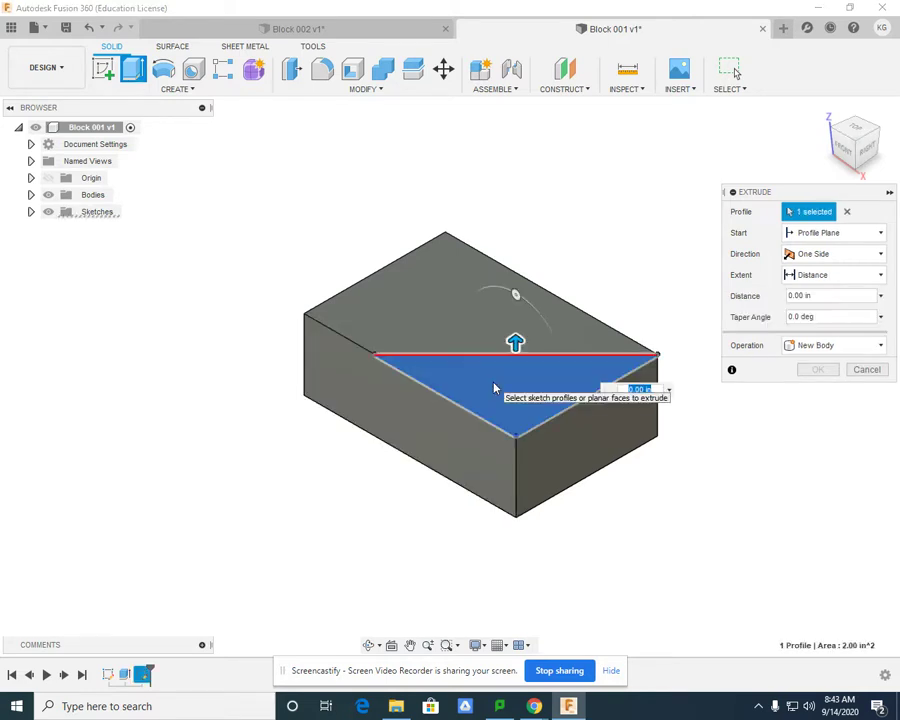
{"action": "left_click_drag", "start_coordinate": [513, 340], "coordinate": [515, 402]}
{"action": "left_click", "coordinate": [757, 295]}
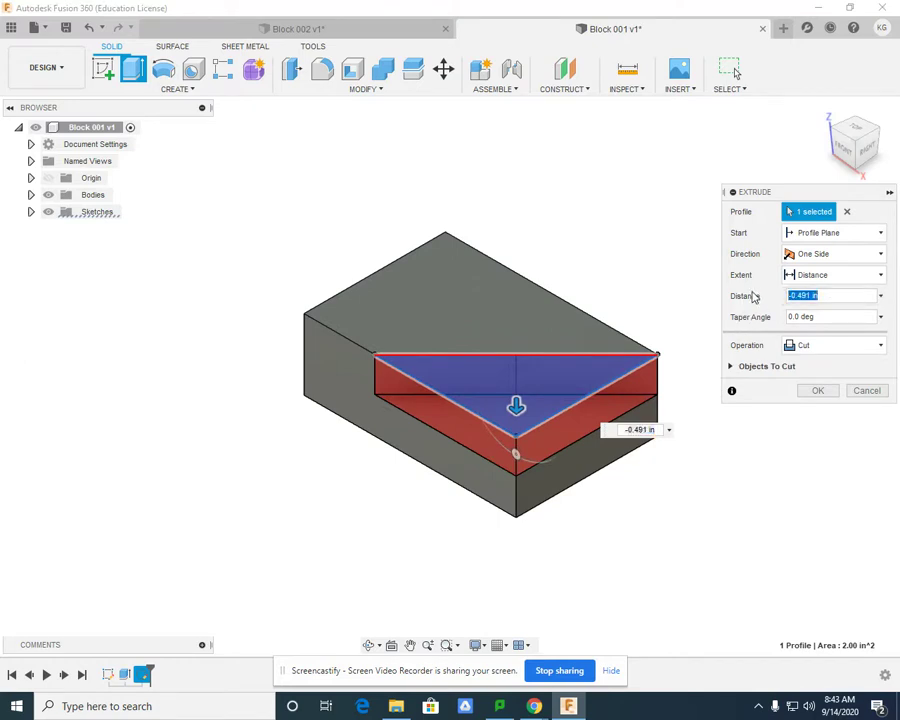
{"action": "type", "text": "-.5"}
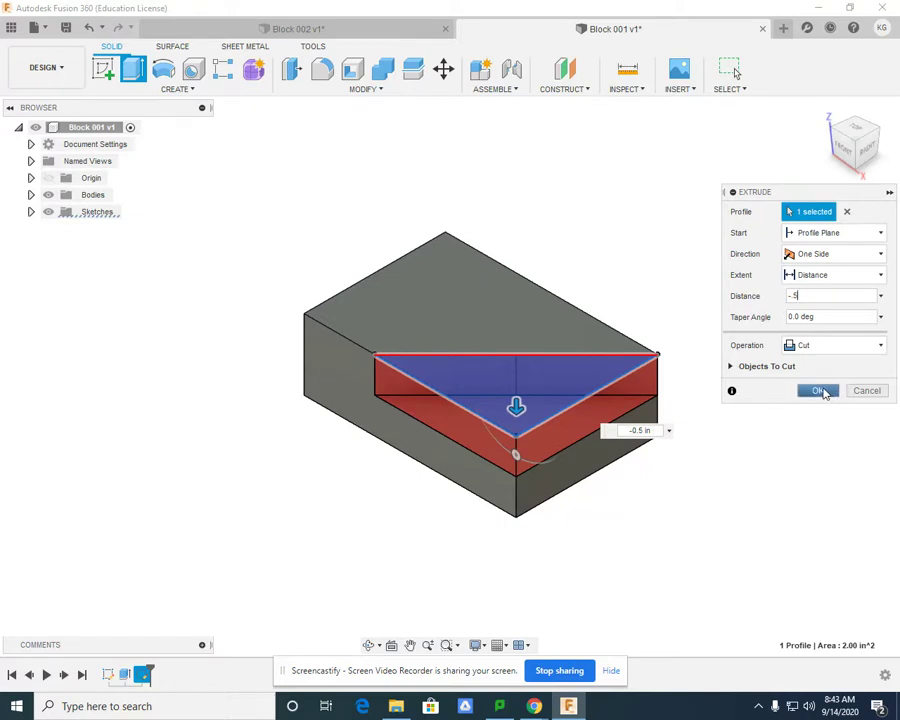
{"action": "left_click", "coordinate": [821, 391]}
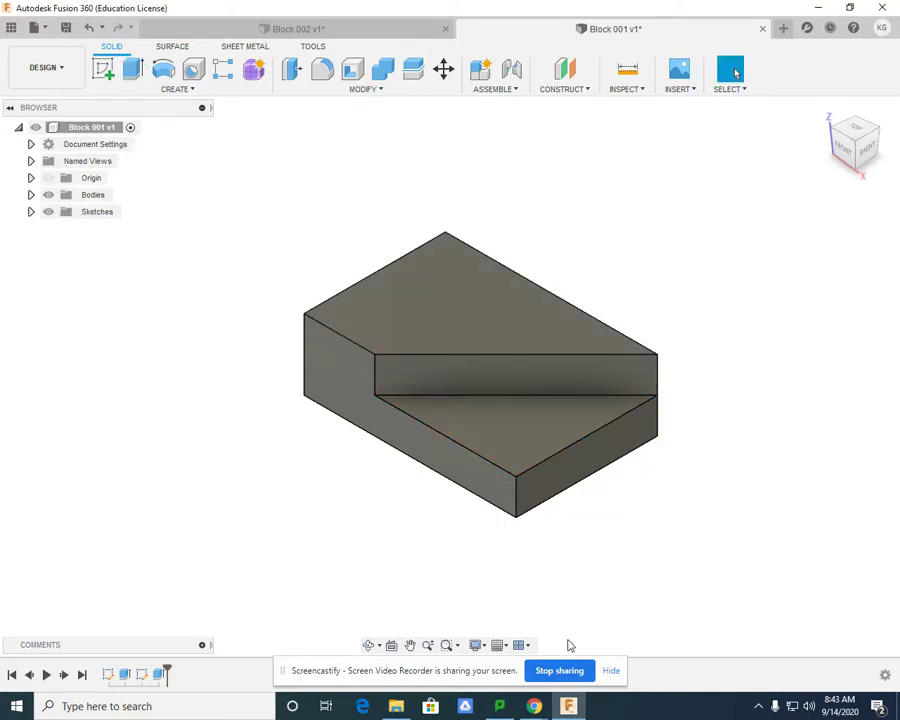
{"action": "left_click", "coordinate": [34, 27]}
Save a copy named Block 003 in MY COURSE FILES, creating Block 003 v0
{"action": "left_click", "coordinate": [54, 188]}
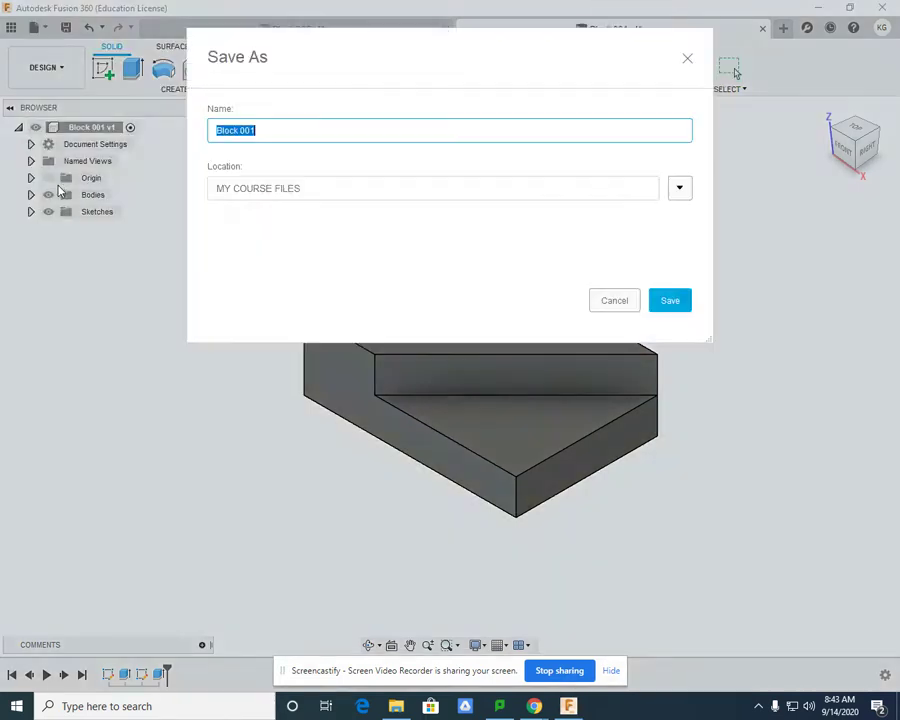
{"action": "left_click", "coordinate": [270, 131]}
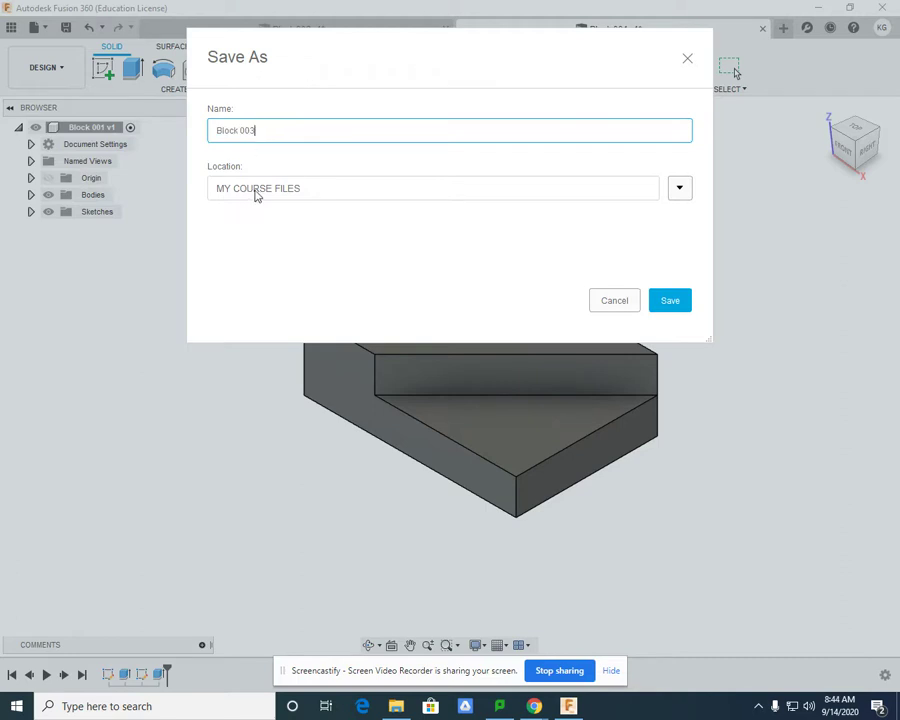
{"action": "left_click", "coordinate": [683, 303]}
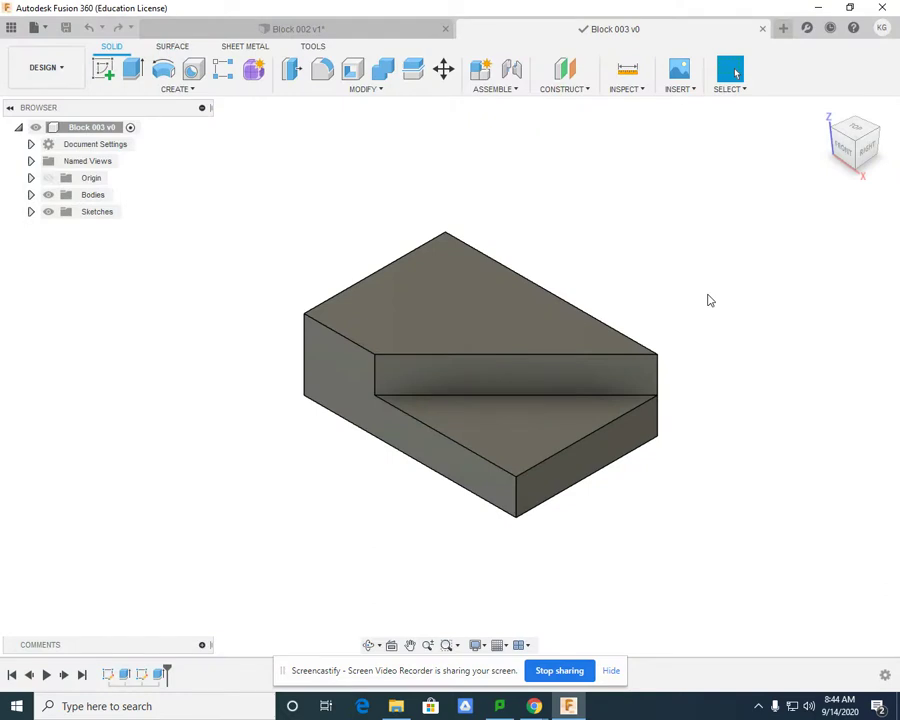